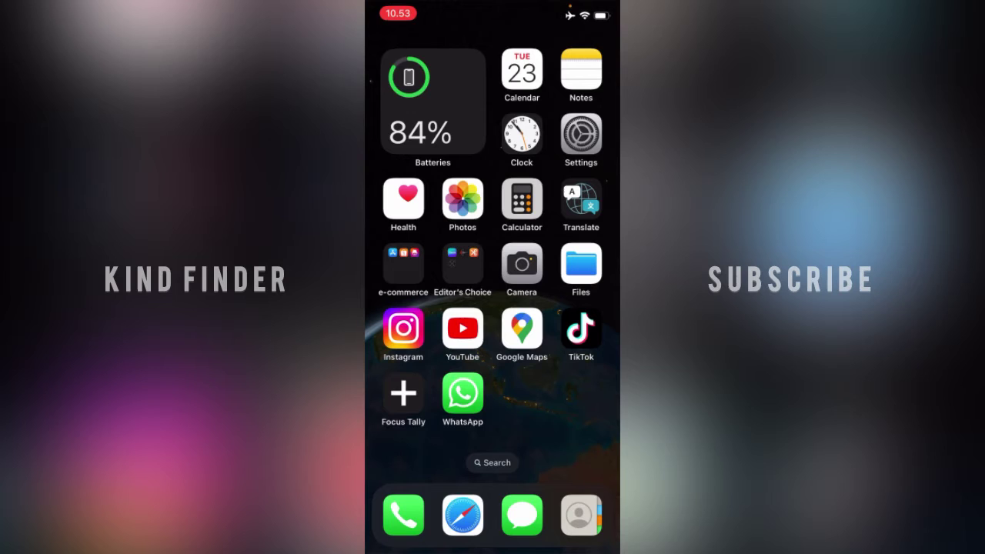
Launch TikTok, visit the For You feed, then return to the profile page.
left_click(581, 329)
left_click(390, 514)
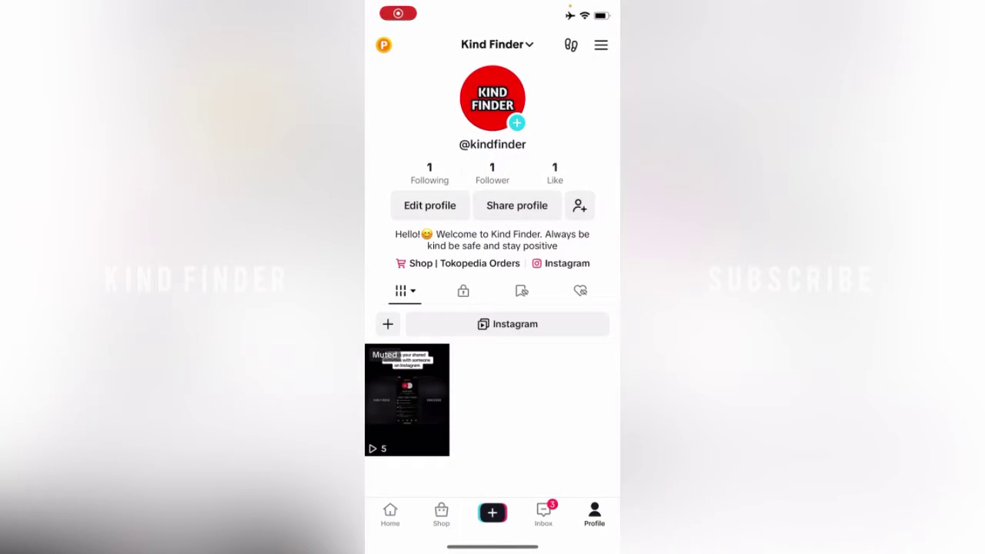
left_click(594, 514)
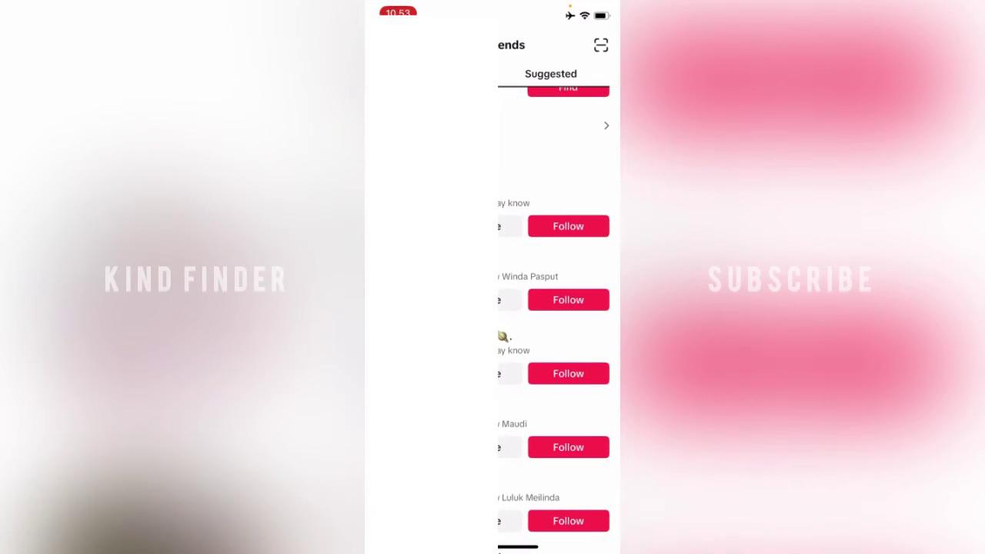
Browse the Suggested accounts list on the Add friends page.
scroll(554, 307, "up", 1)
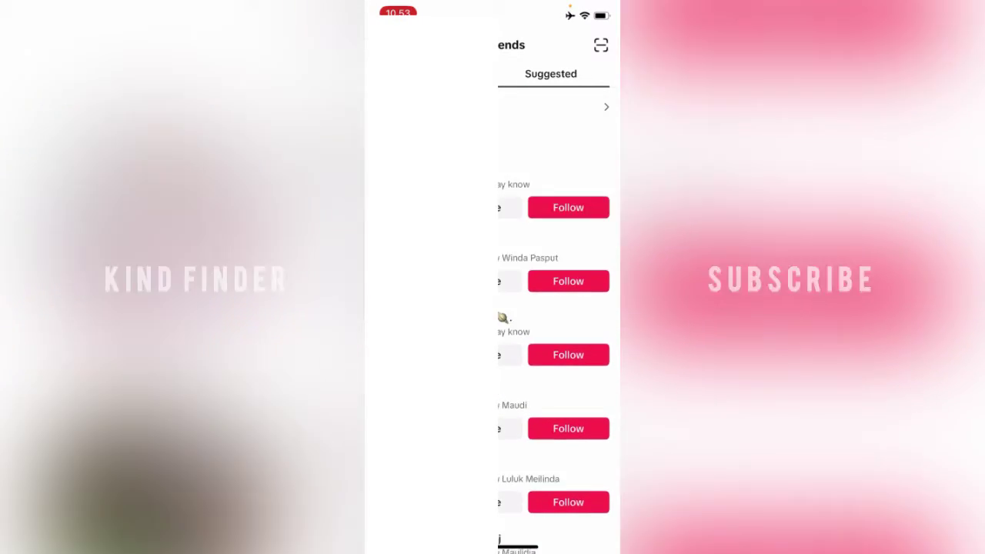
scroll(554, 308, "down", 3)
scroll(554, 308, "down", 3)
scroll(554, 308, "down", 3)
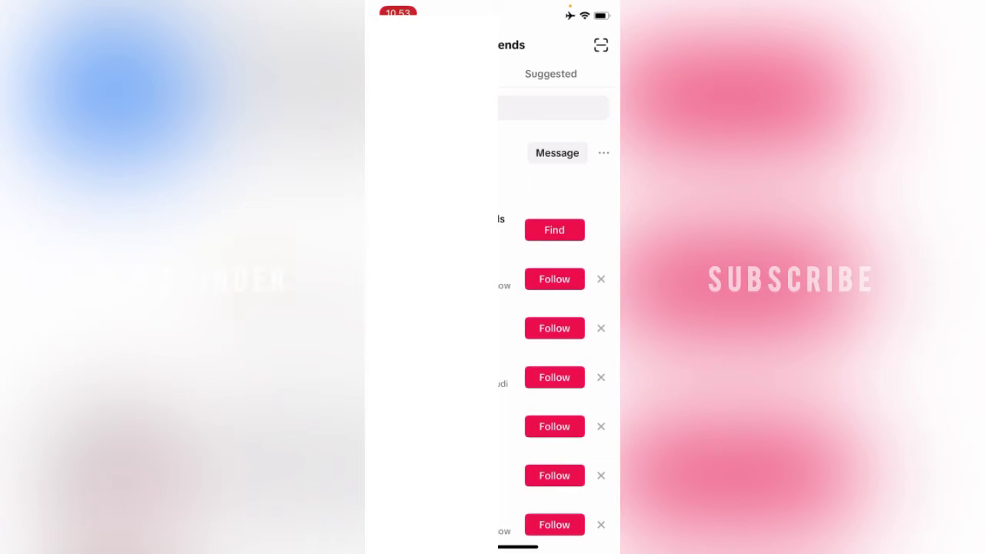
scroll(554, 308, "down", 3)
scroll(554, 308, "down", 1)
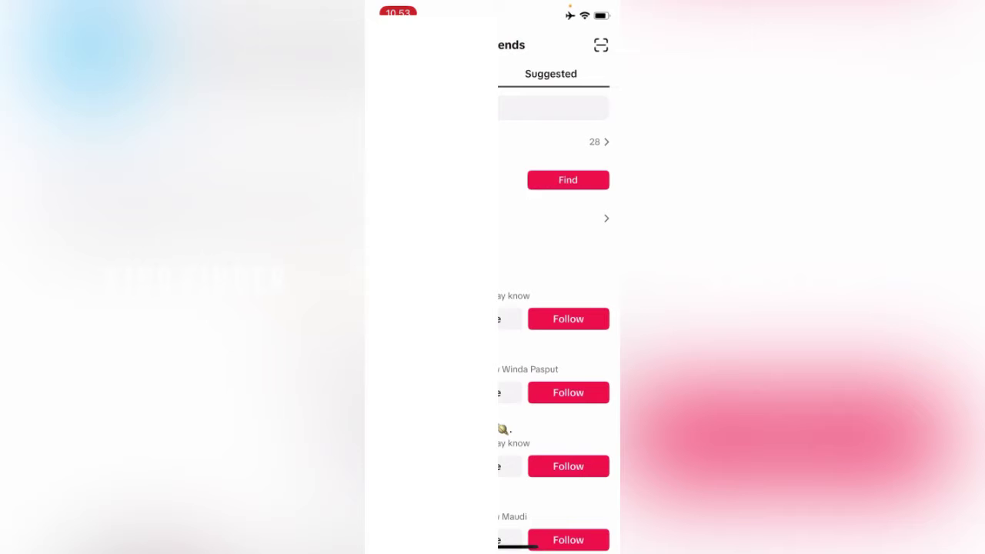
Open Find next to Contacts and browse the synced phone contacts list.
left_click(567, 179)
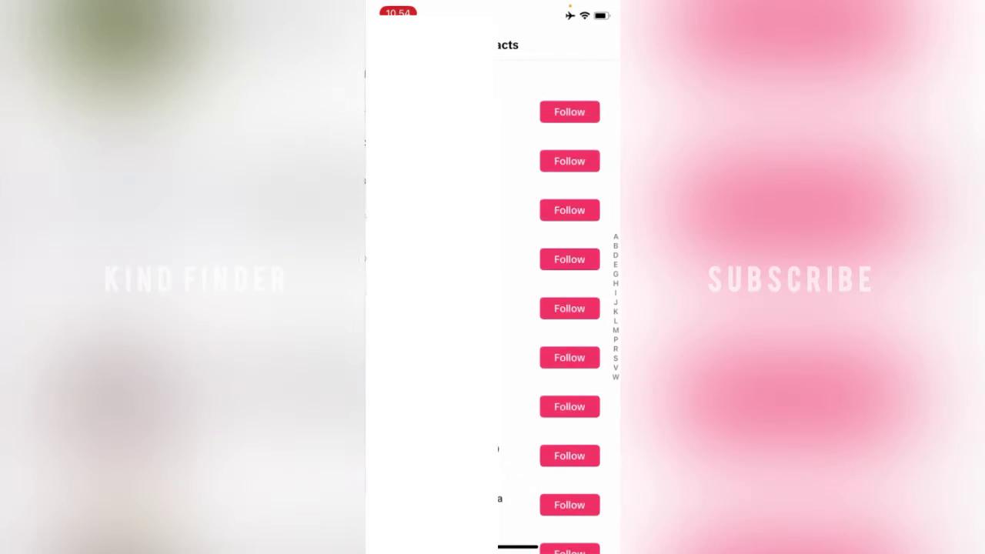
scroll(554, 308, "down", 1)
scroll(554, 307, "down", 3)
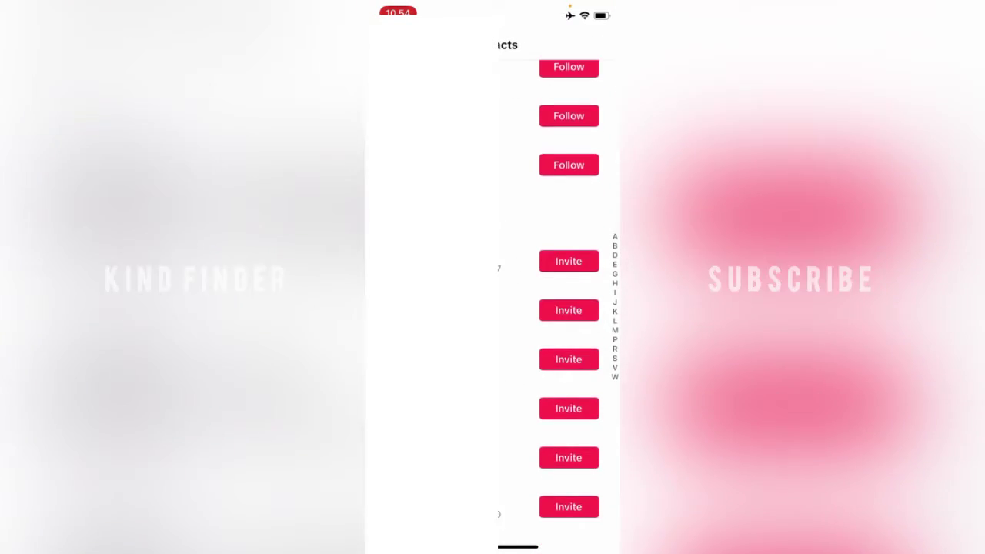
scroll(554, 308, "down", 2)
scroll(554, 308, "up", 5)
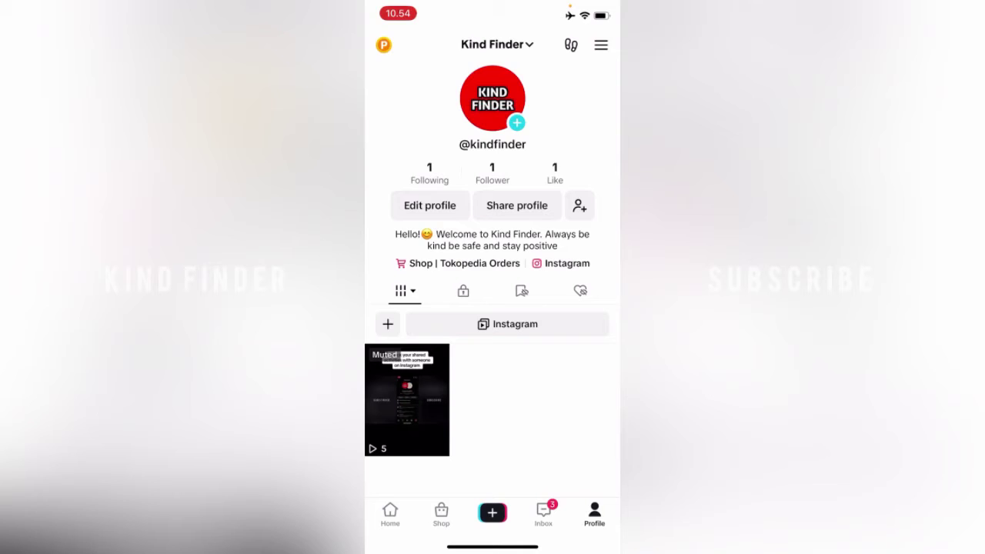
Go from the ☰ menu through Settings and privacy to the Privacy settings.
left_click(601, 44)
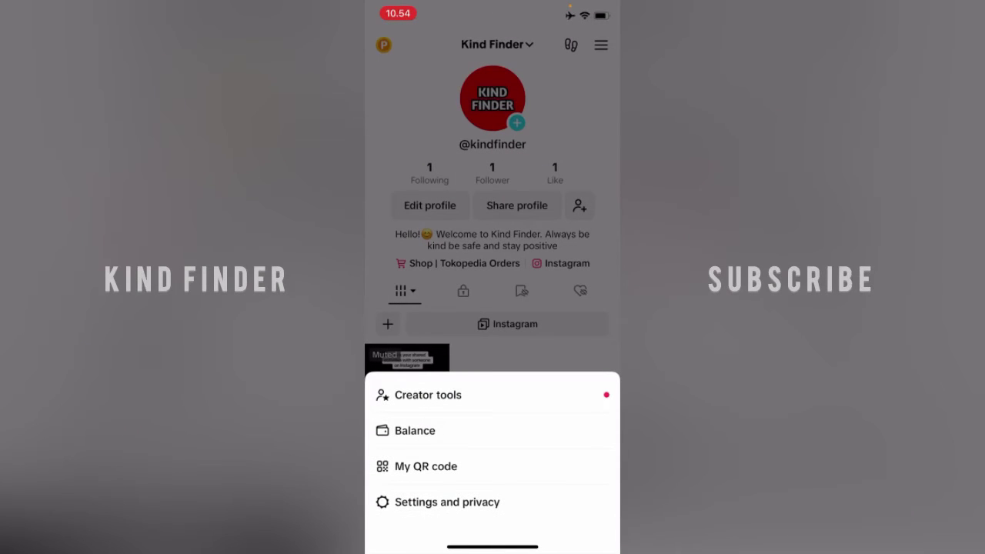
left_click(447, 502)
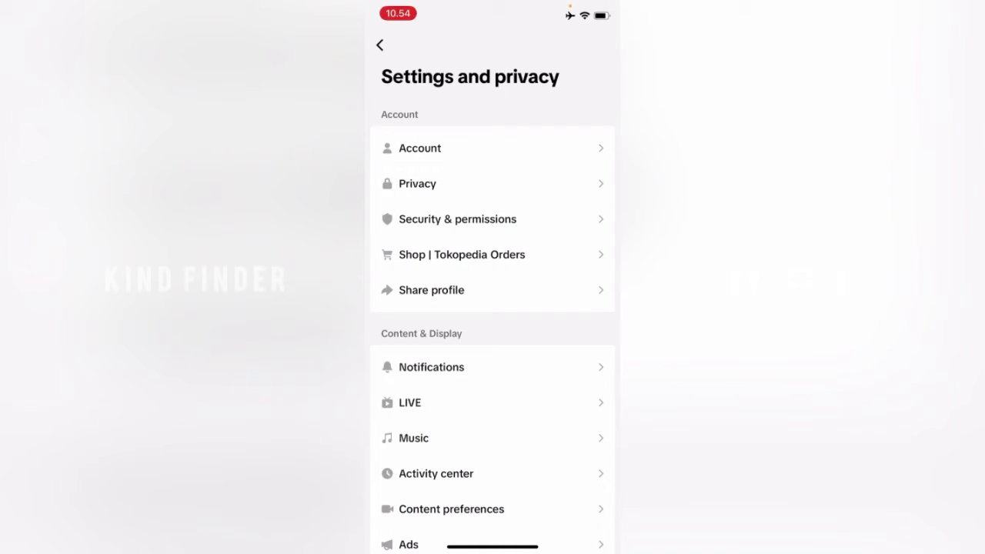
left_click(417, 184)
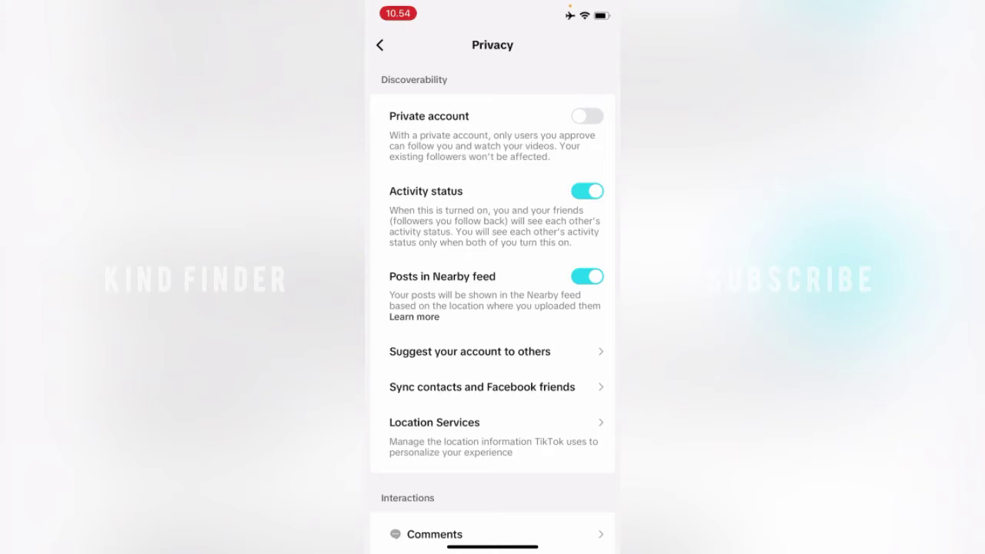
scroll(493, 308, "down", 2)
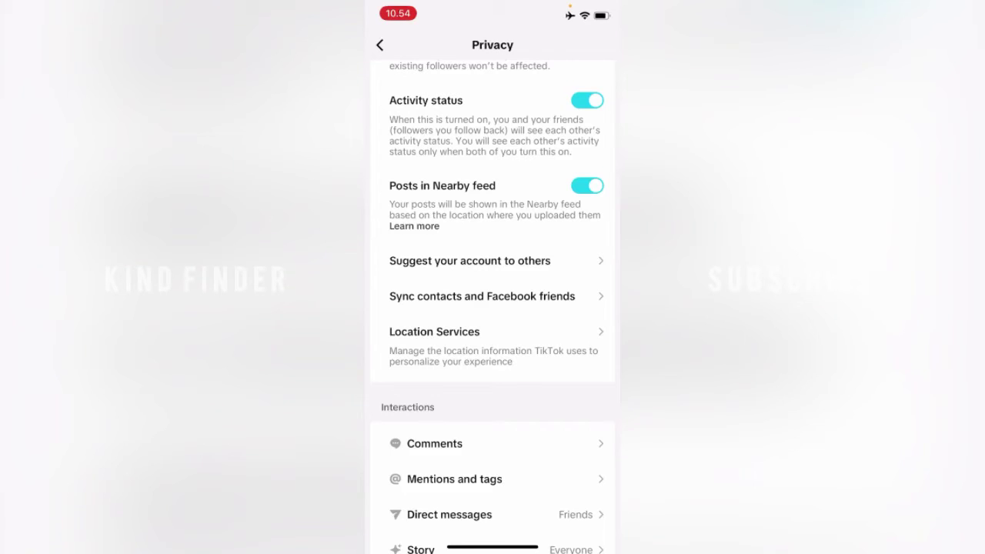
Switch off the Sync contacts toggle under Sync contacts and Facebook friends.
left_click(482, 296)
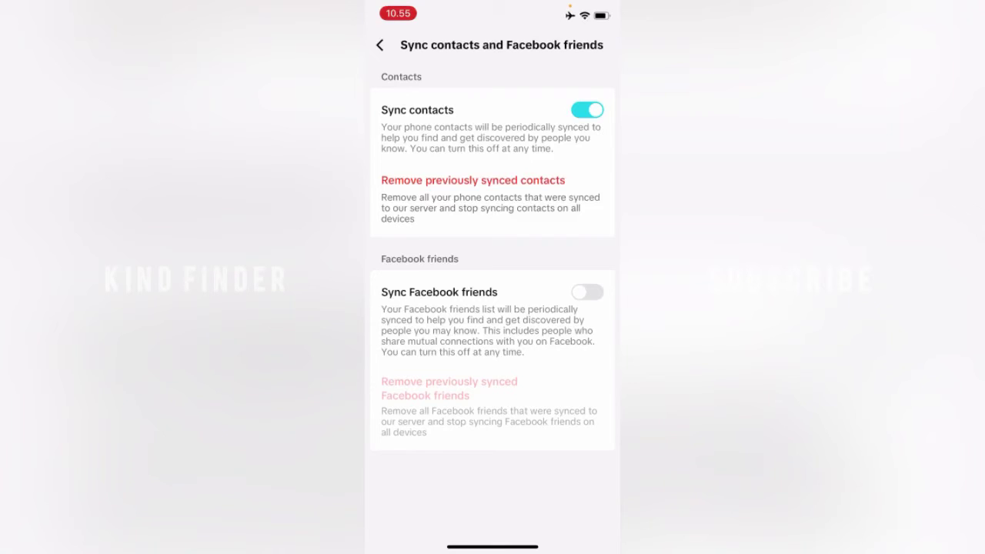
left_click(587, 110)
Confirm removal of previously synced contacts, then go back to Add friends.
left_click(472, 180)
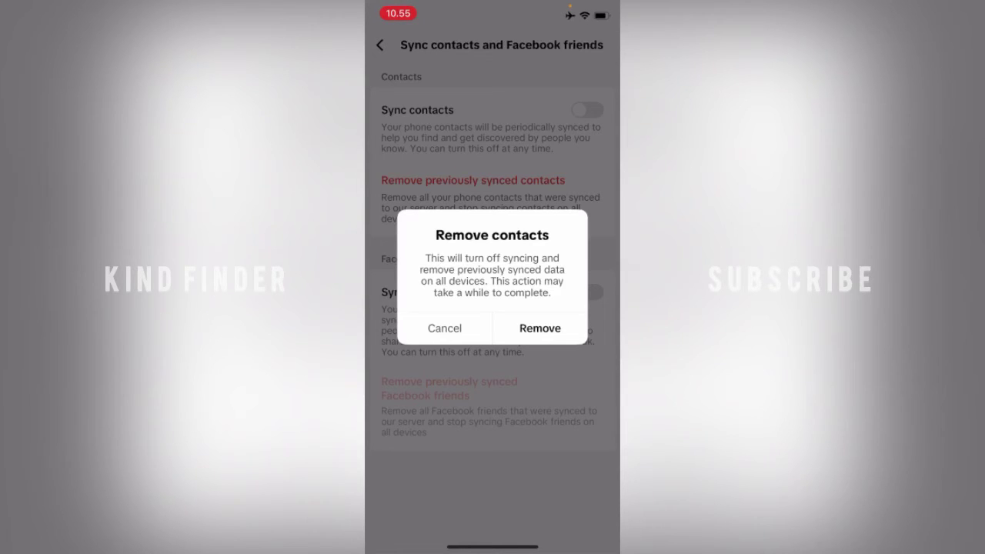
left_click(540, 328)
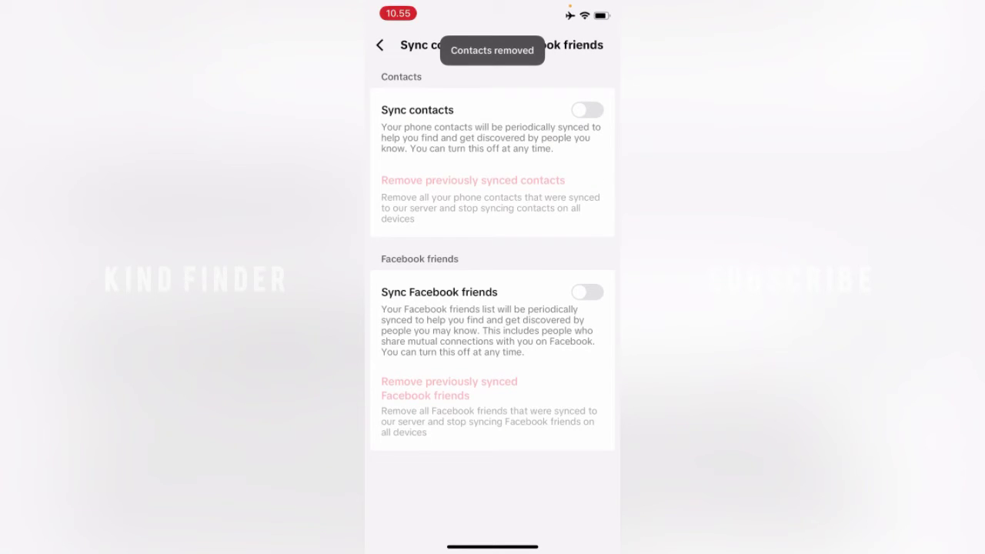
left_click(379, 45)
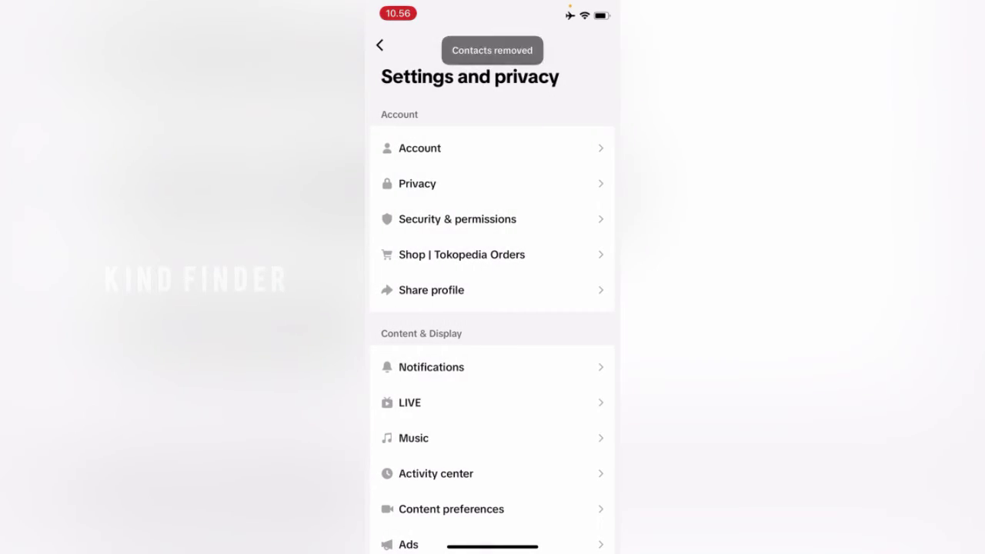
left_click(379, 45)
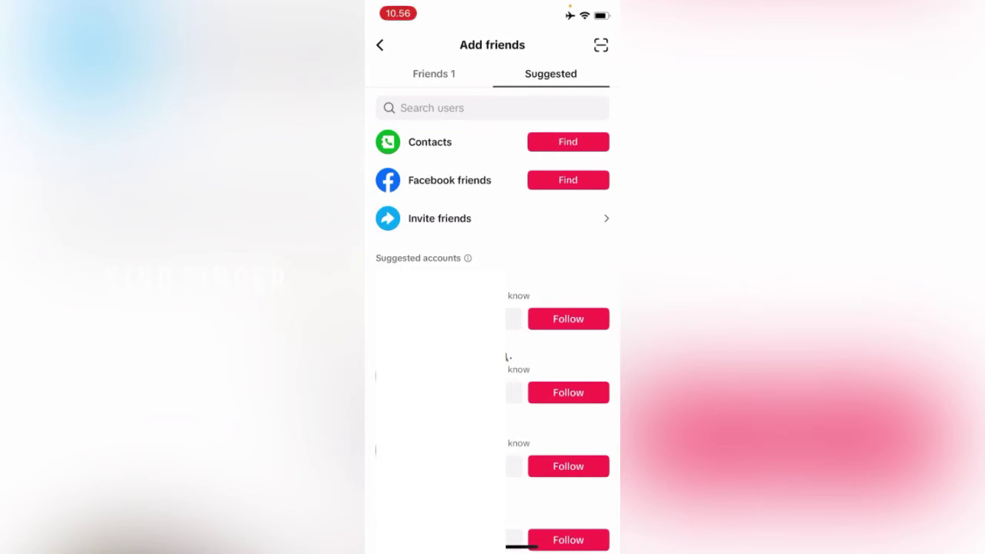
Run Find for Contacts on Add friends and accept the alert with OK.
left_click(568, 142)
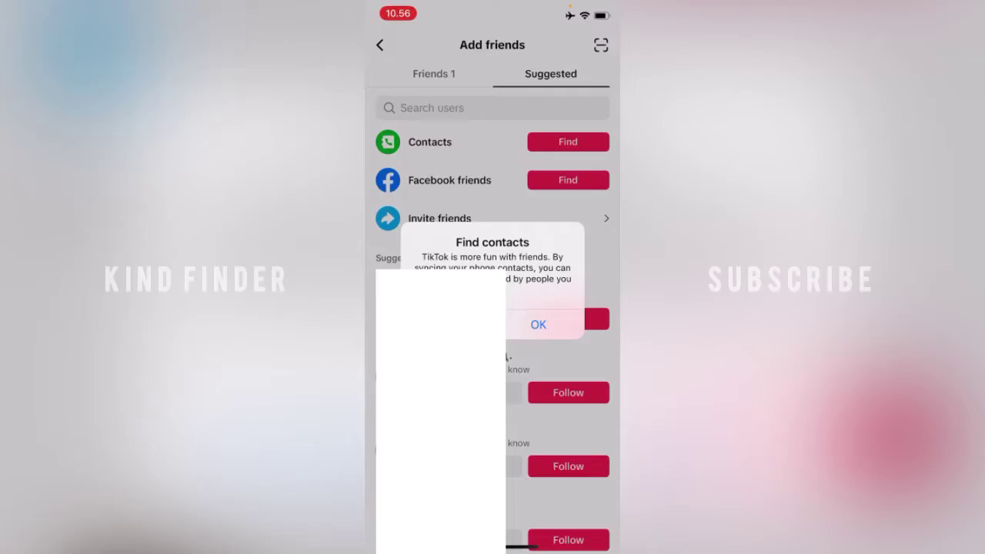
left_click(538, 324)
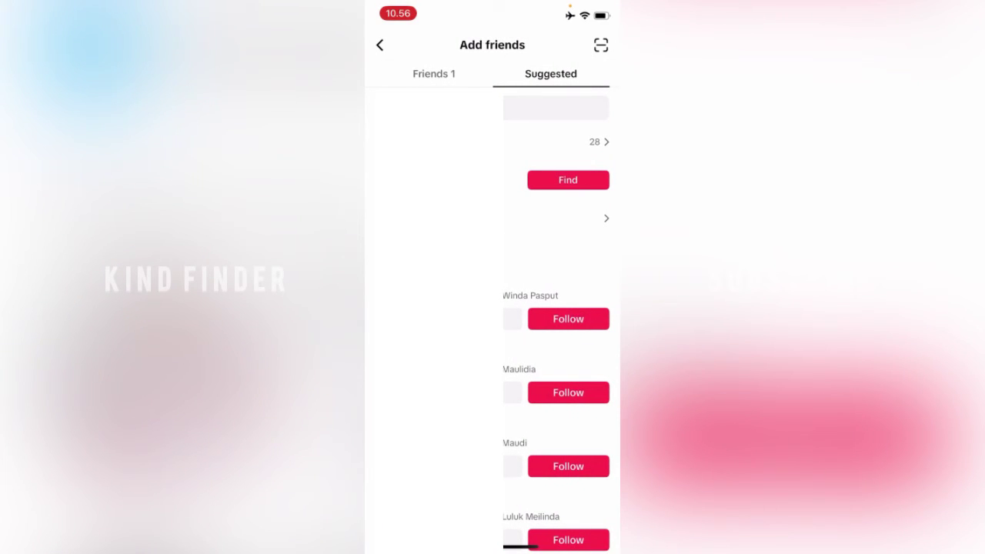
scroll(492, 308, "up", 3)
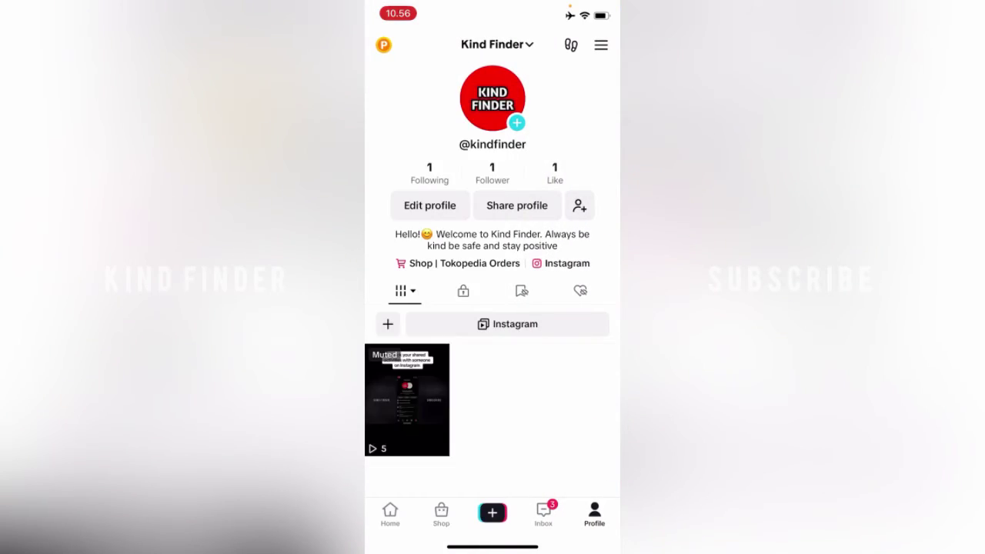
Turn Sync contacts off again via Settings and privacy > Privacy.
left_click(601, 45)
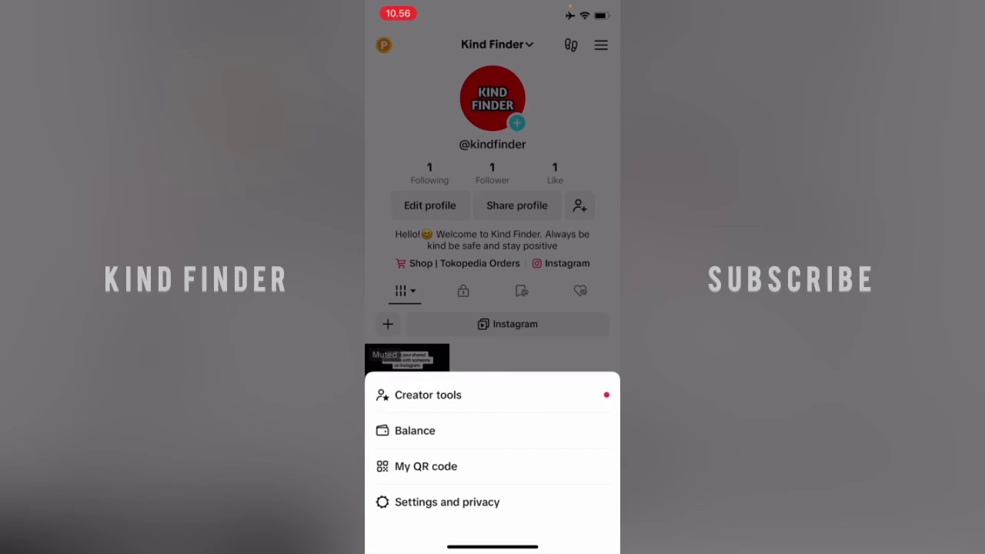
left_click(447, 502)
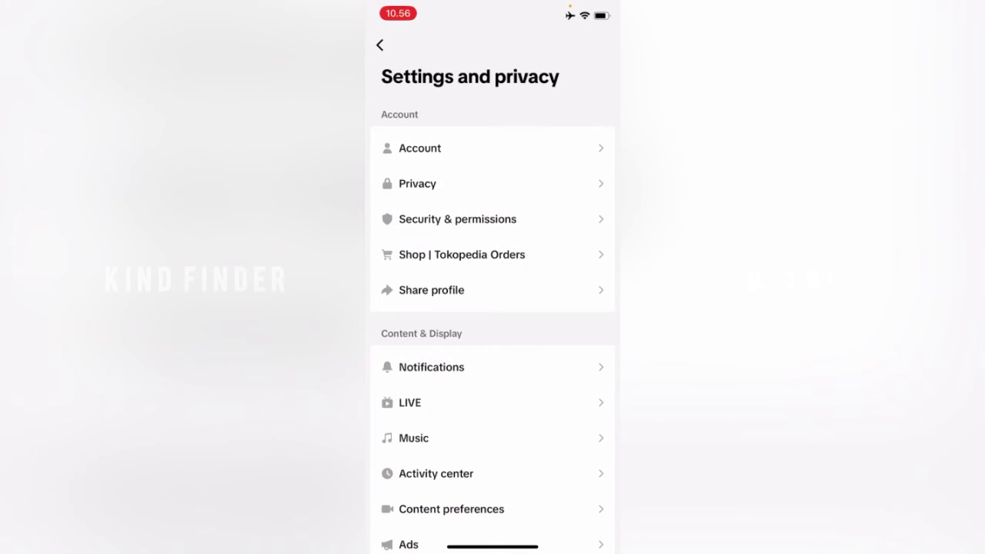
left_click(417, 183)
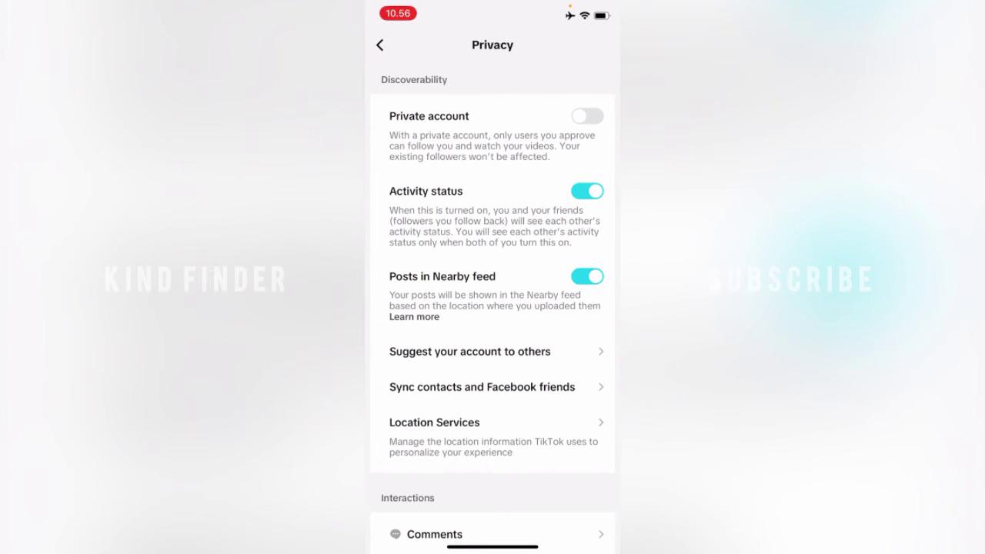
left_click(481, 386)
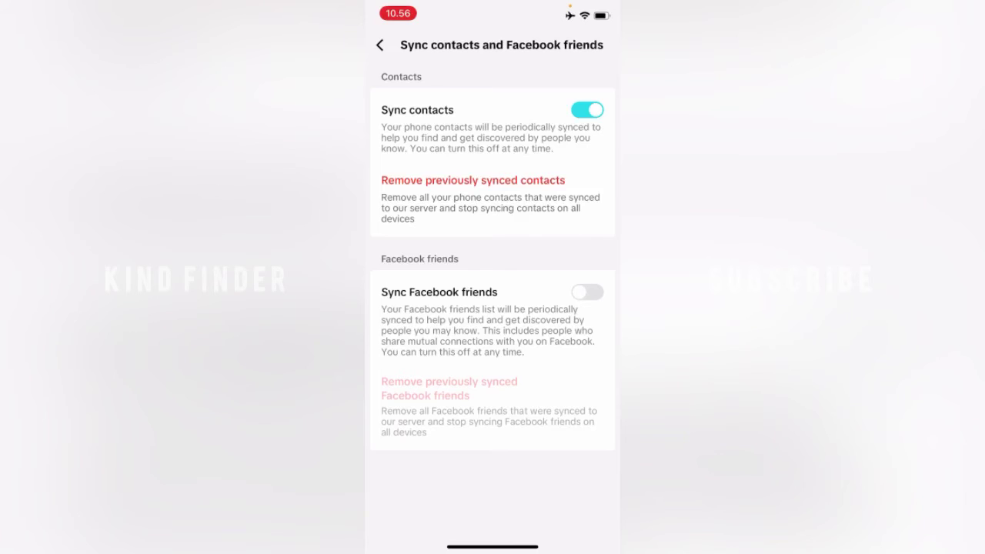
left_click(587, 110)
Back out of the settings pages to the profile page.
left_click(380, 44)
left_click(380, 45)
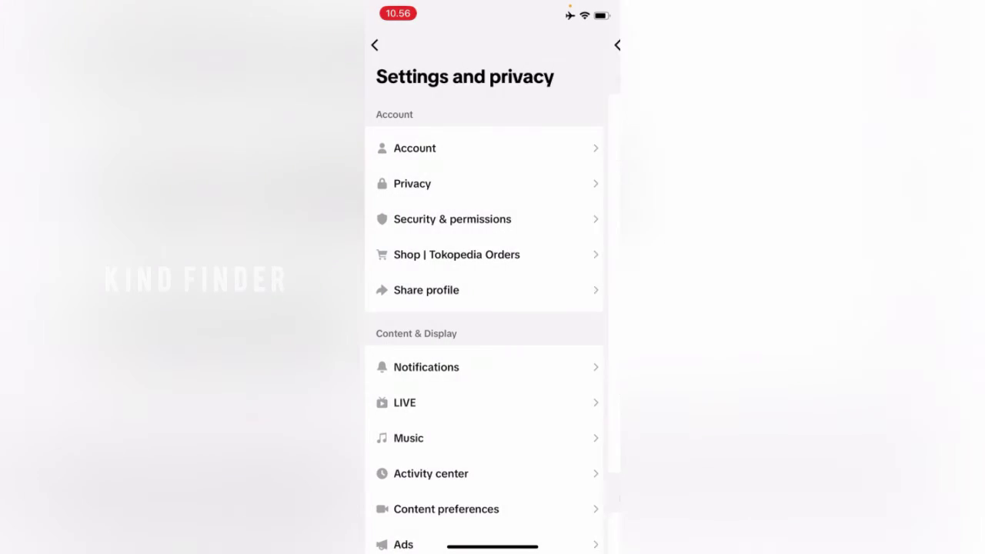
left_click(380, 44)
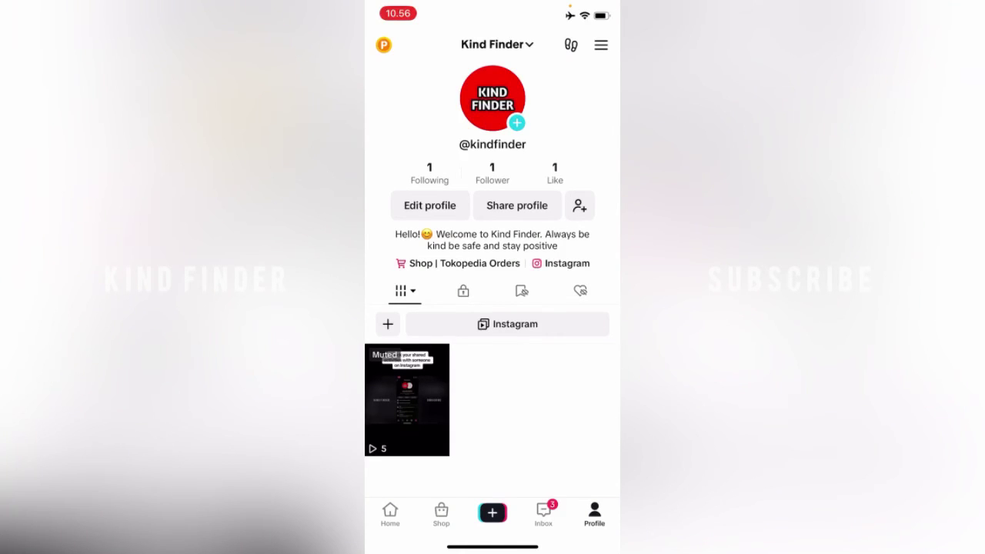
Leave TikTok for the iOS home screen by swiping up from the bottom.
left_click(601, 45)
left_click_drag(492, 546, 492, 308)
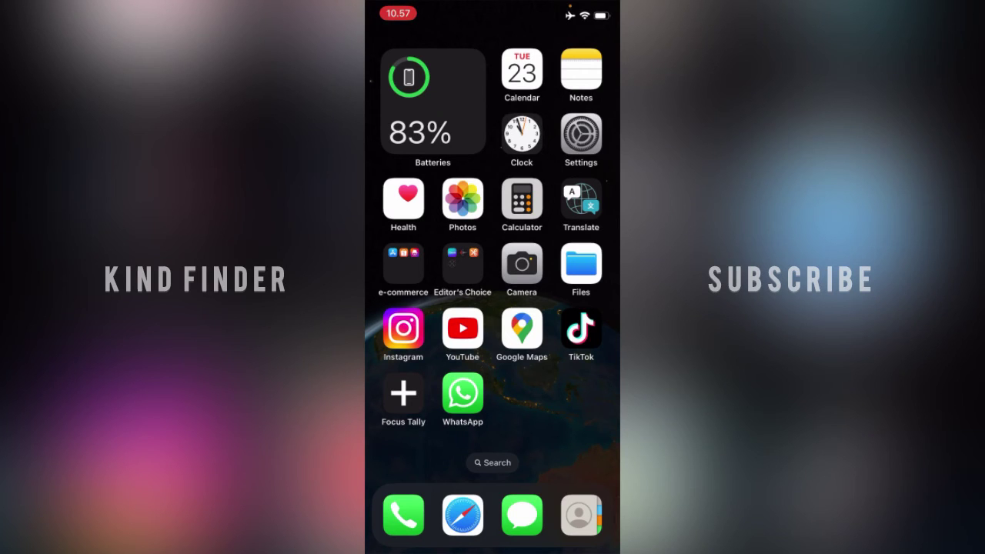
Reopen TikTok to the Sync contacts and Facebook friends settings, both syncs off.
left_click(581, 329)
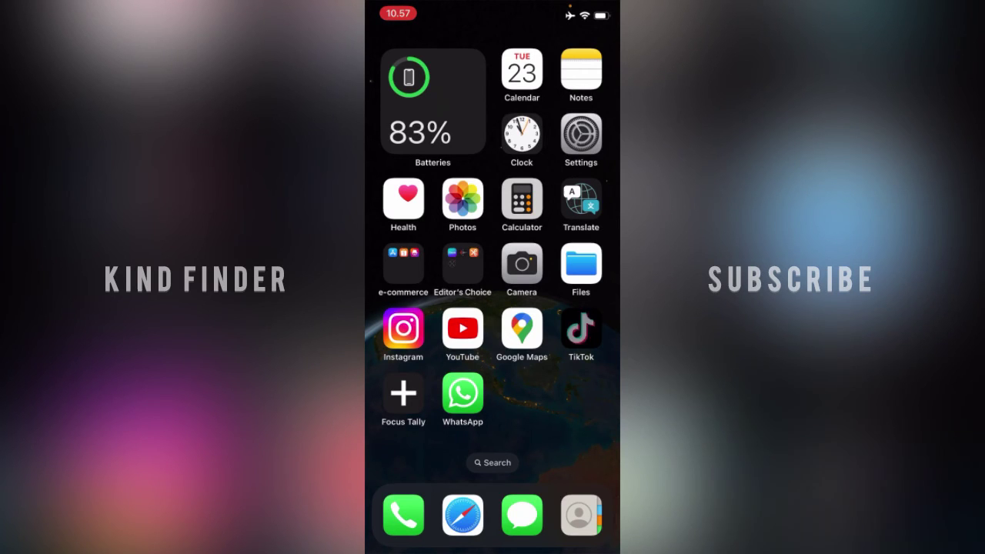
left_click(601, 45)
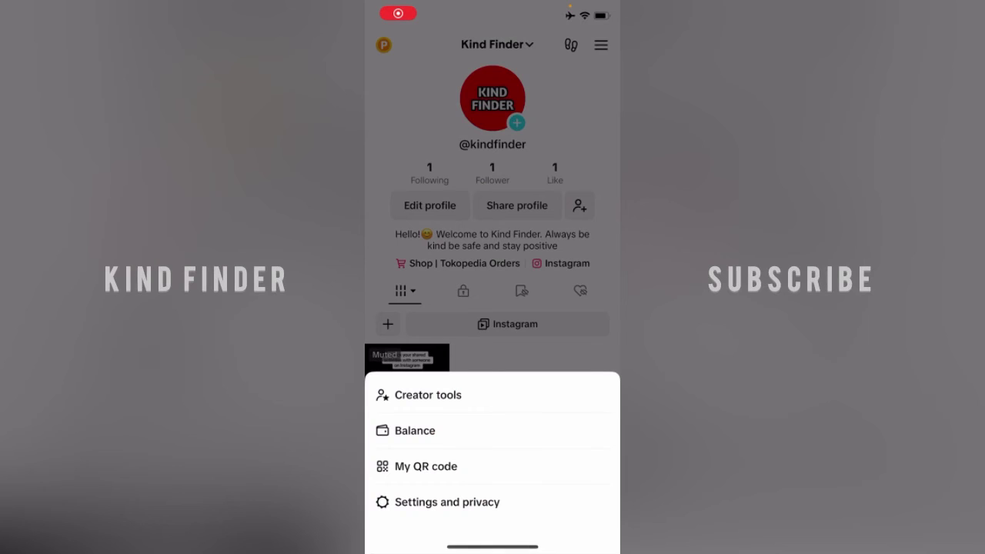
left_click(447, 505)
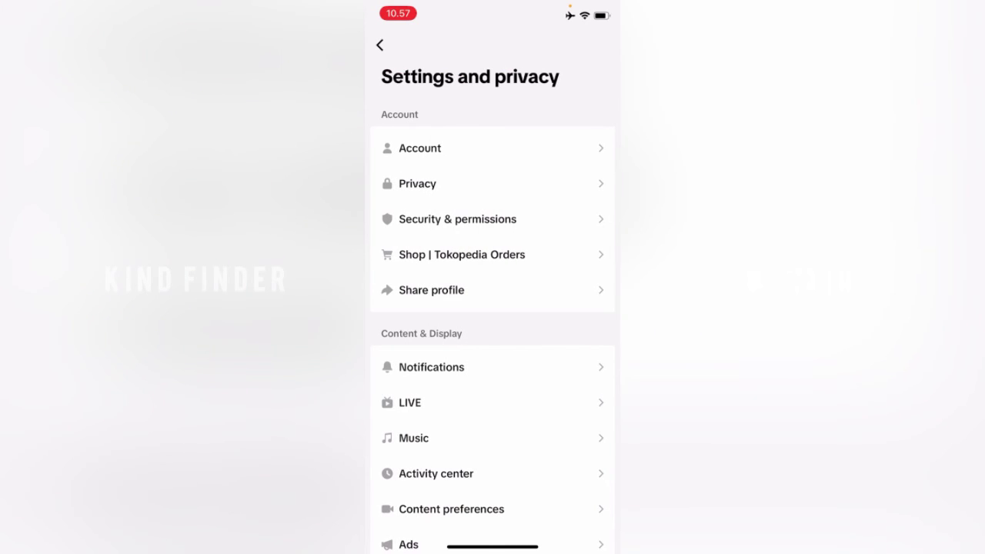
left_click(418, 183)
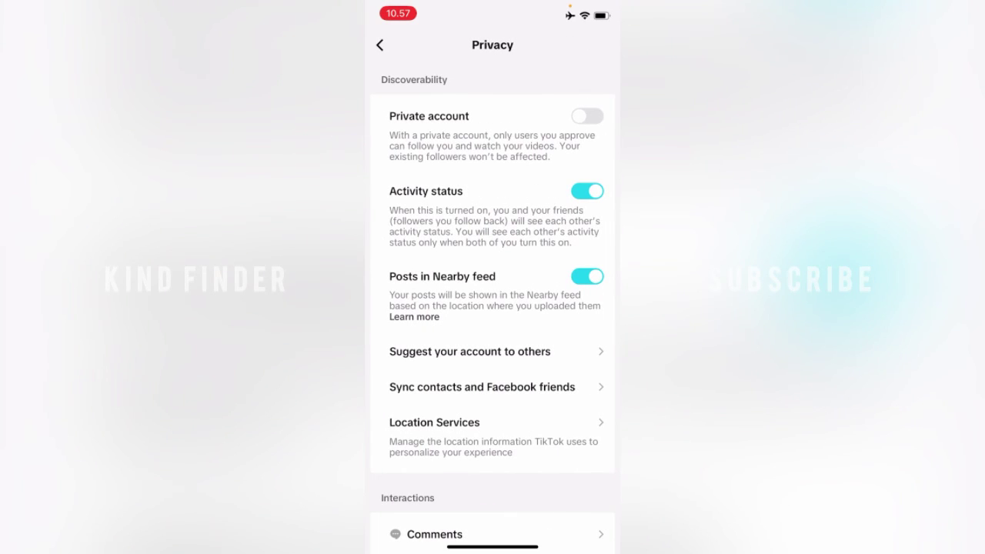
left_click(482, 386)
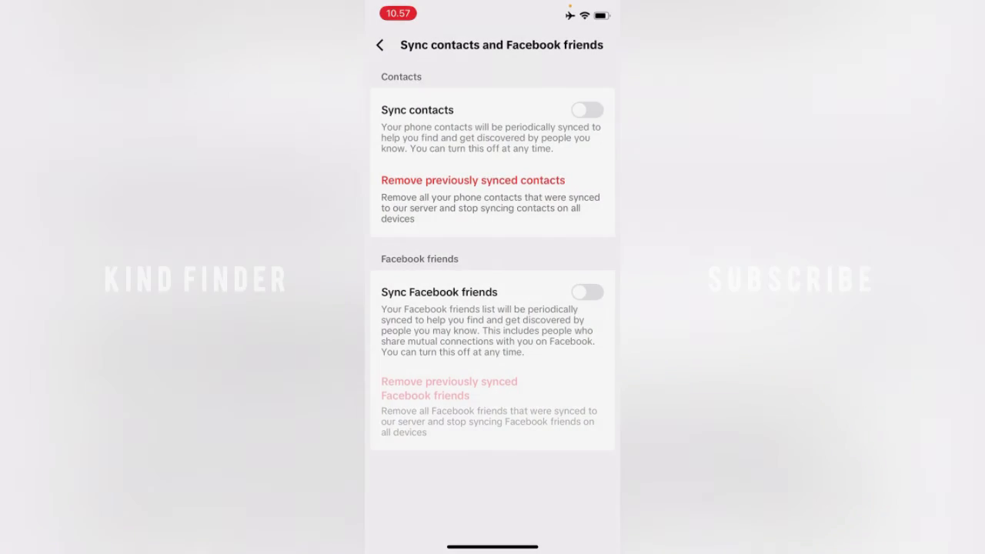